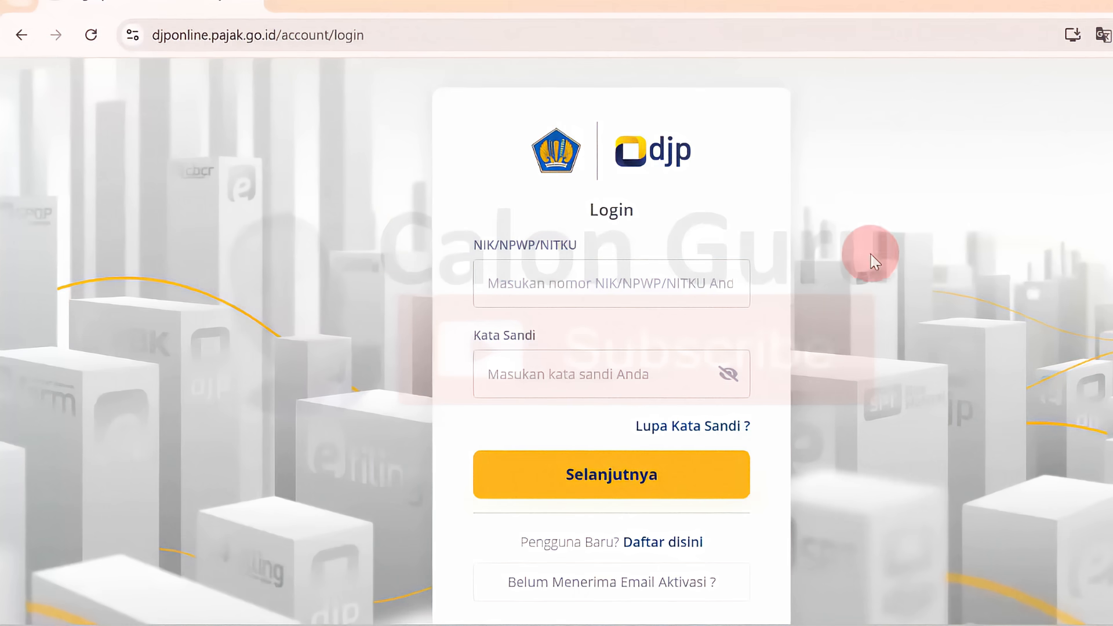
Step: Switch to the blank new-tab page and acknowledge the enhanced ad privacy notice
left_click(286, 4)
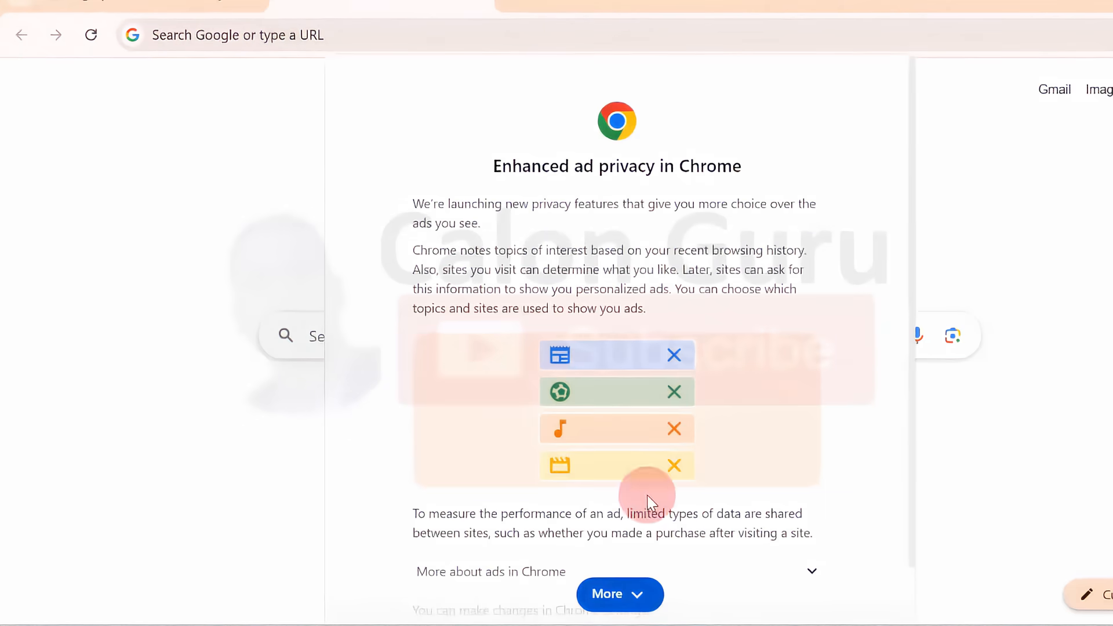
left_click(624, 597)
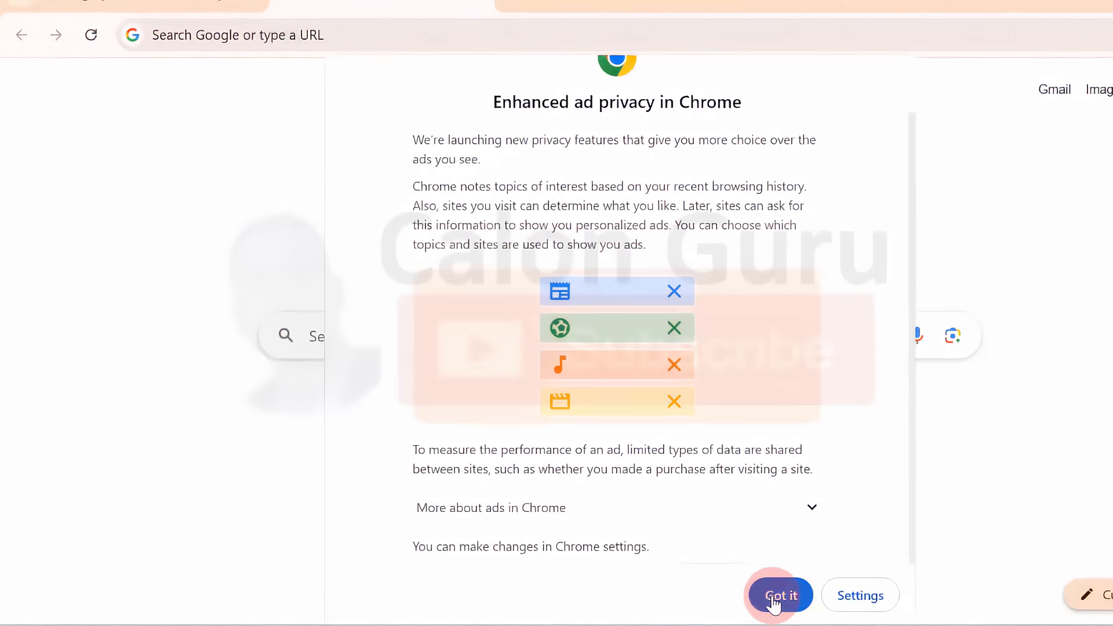
left_click(779, 596)
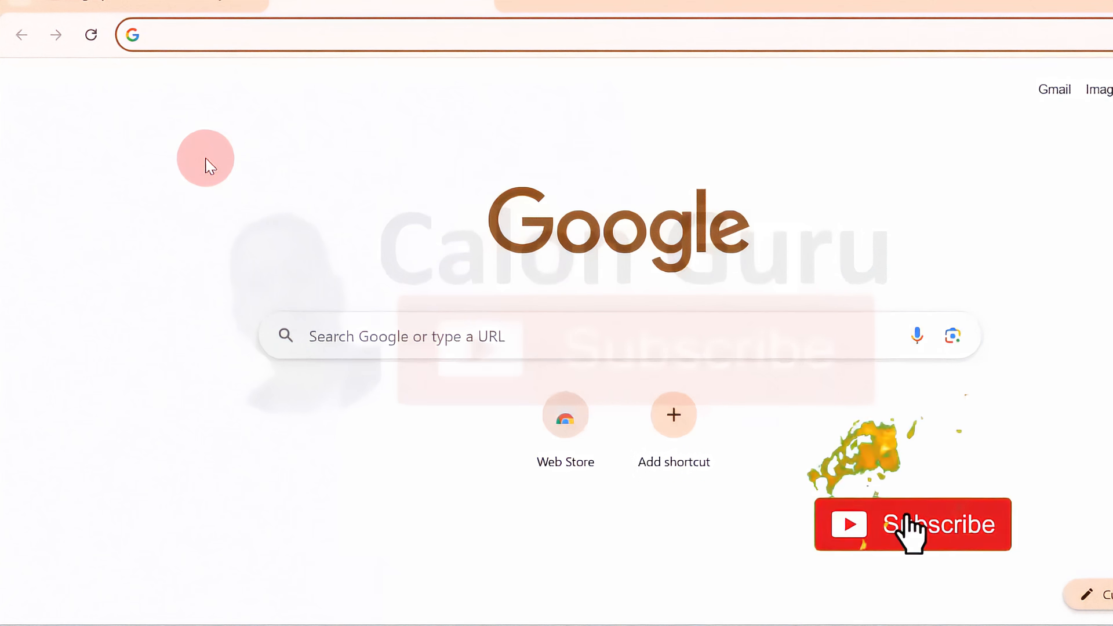
Step: Search for djp online and open the DJP Online - Pajak login page from the results
type("djp")
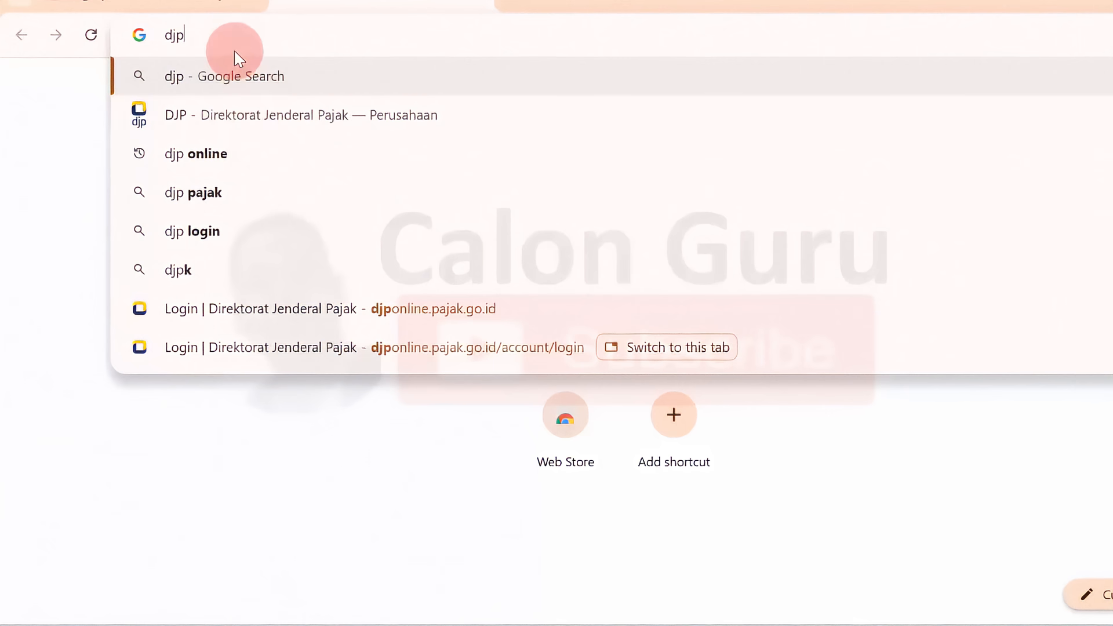
left_click(224, 155)
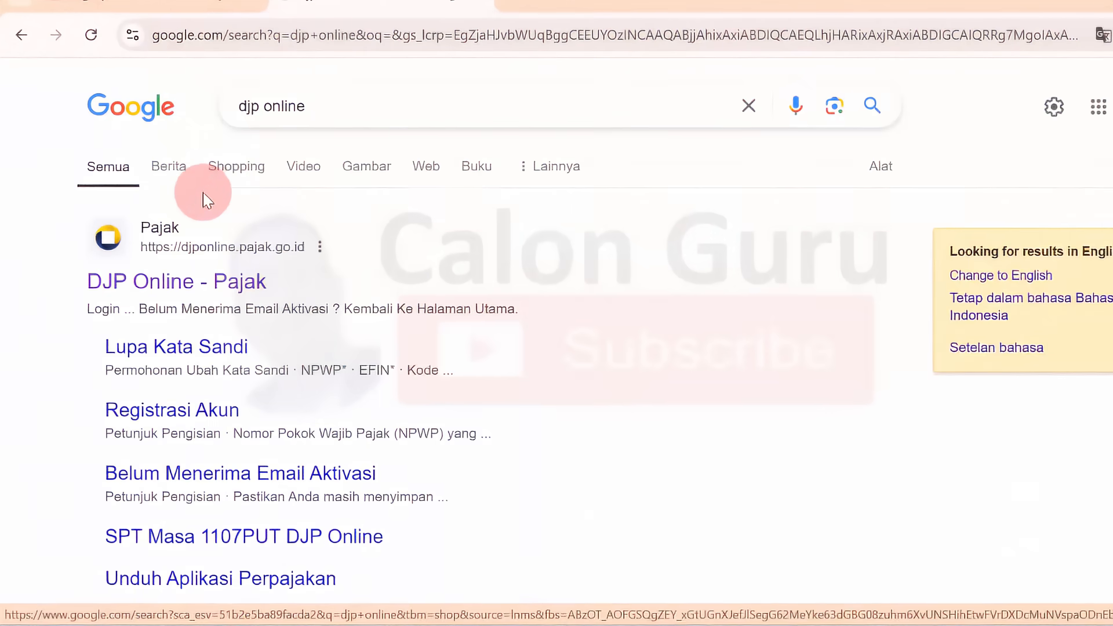
left_click(144, 284)
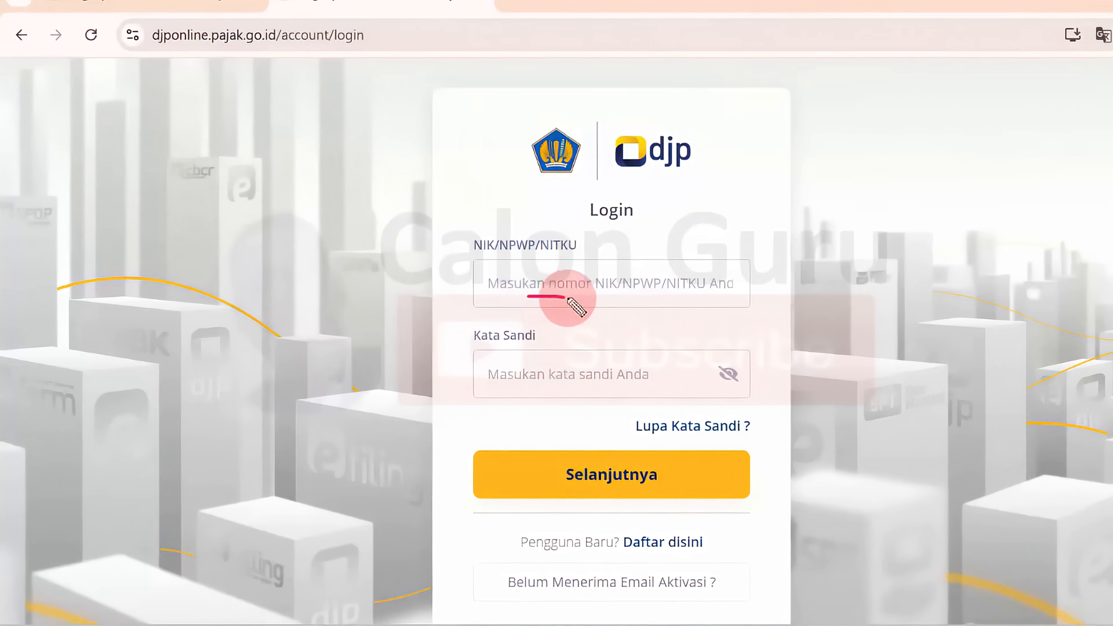
left_click_drag(567, 298, 597, 302)
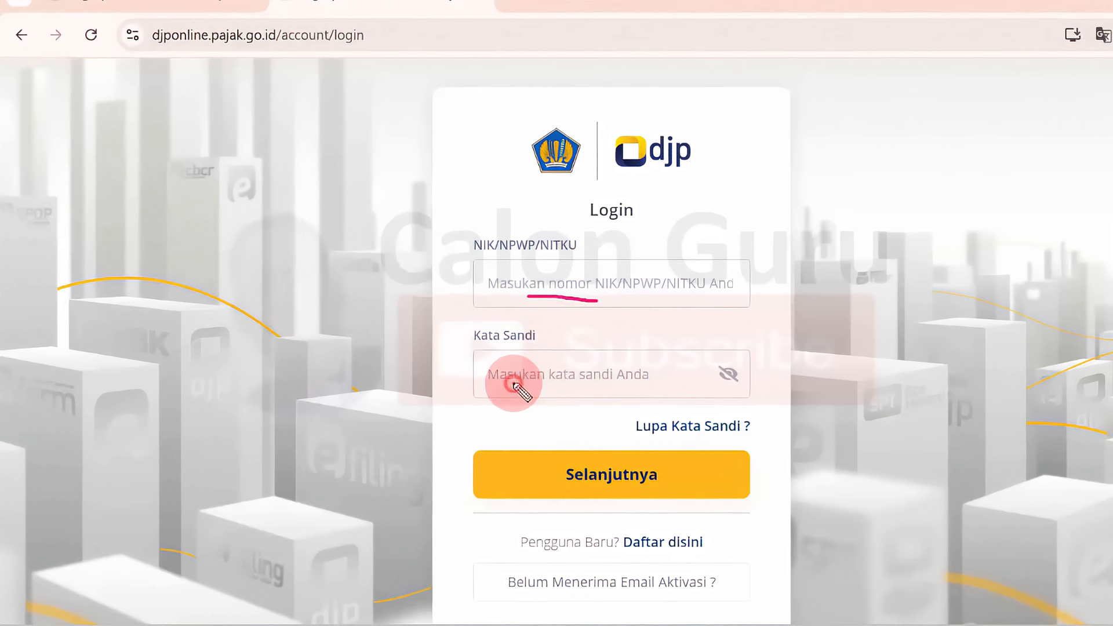
left_click_drag(513, 384, 553, 388)
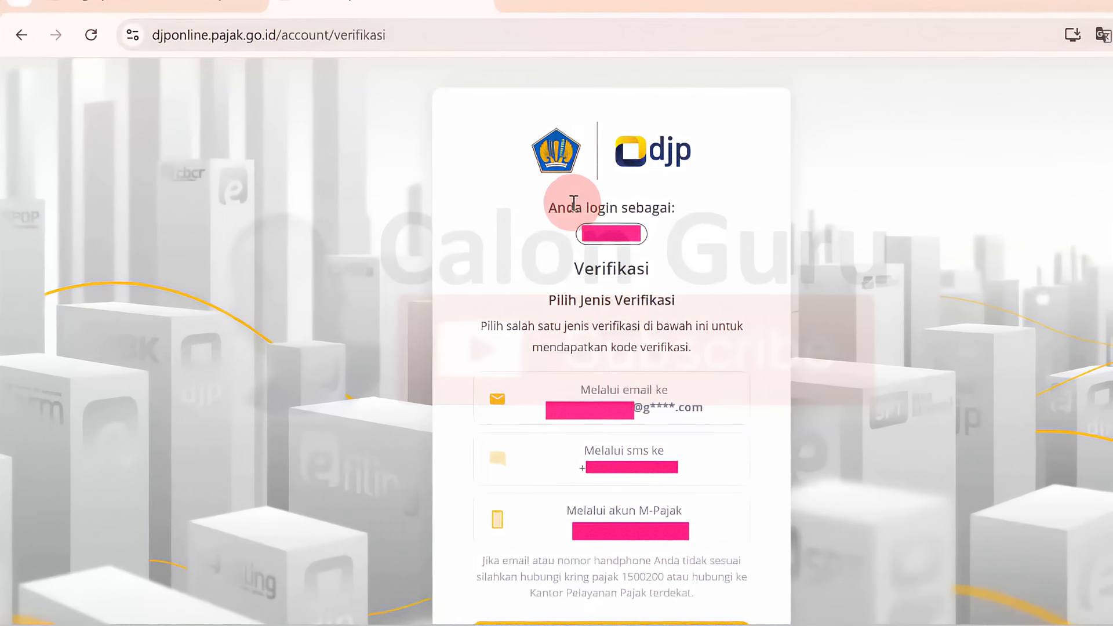
left_click_drag(566, 207, 598, 213)
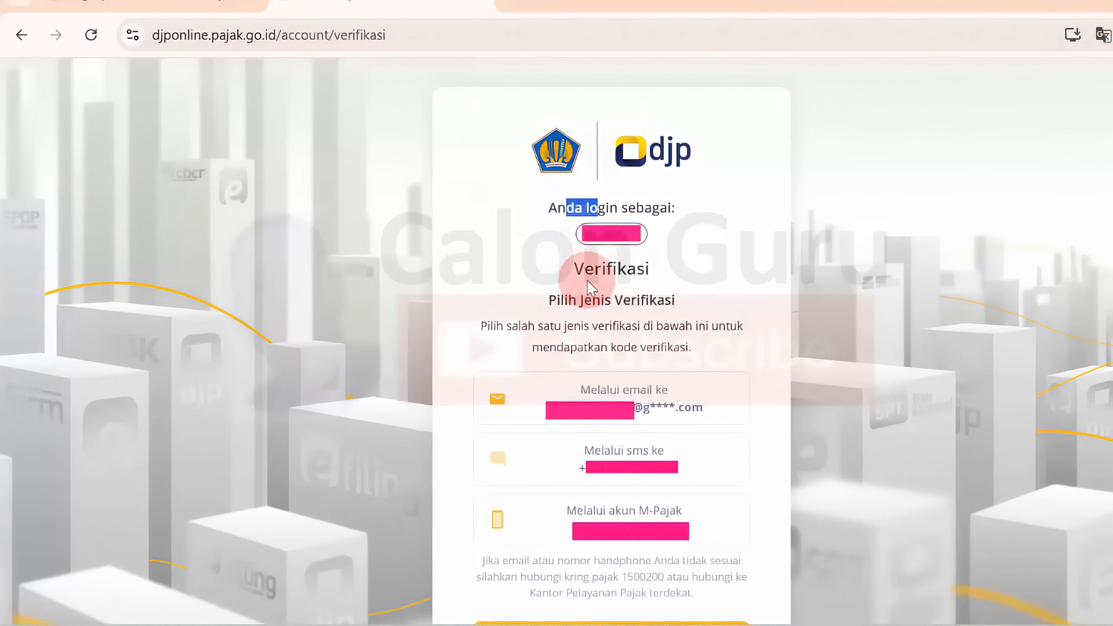
left_click_drag(586, 269, 631, 293)
left_click(630, 293)
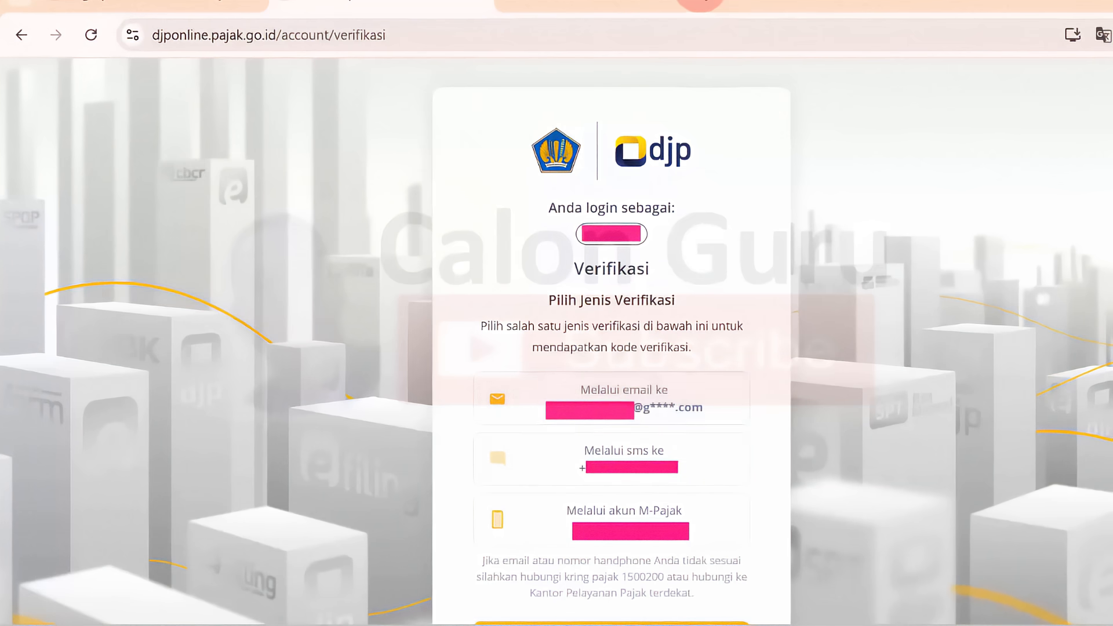
Step: Choose to receive the verification code by email and enter the six-digit code to complete the login
left_click(643, 404)
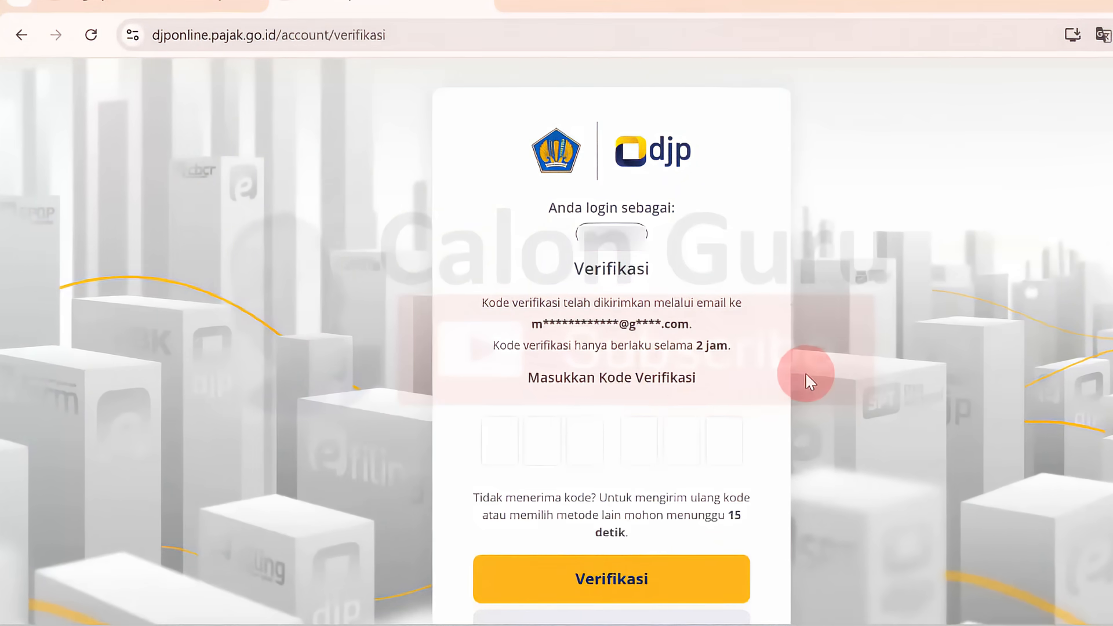
left_click(500, 452)
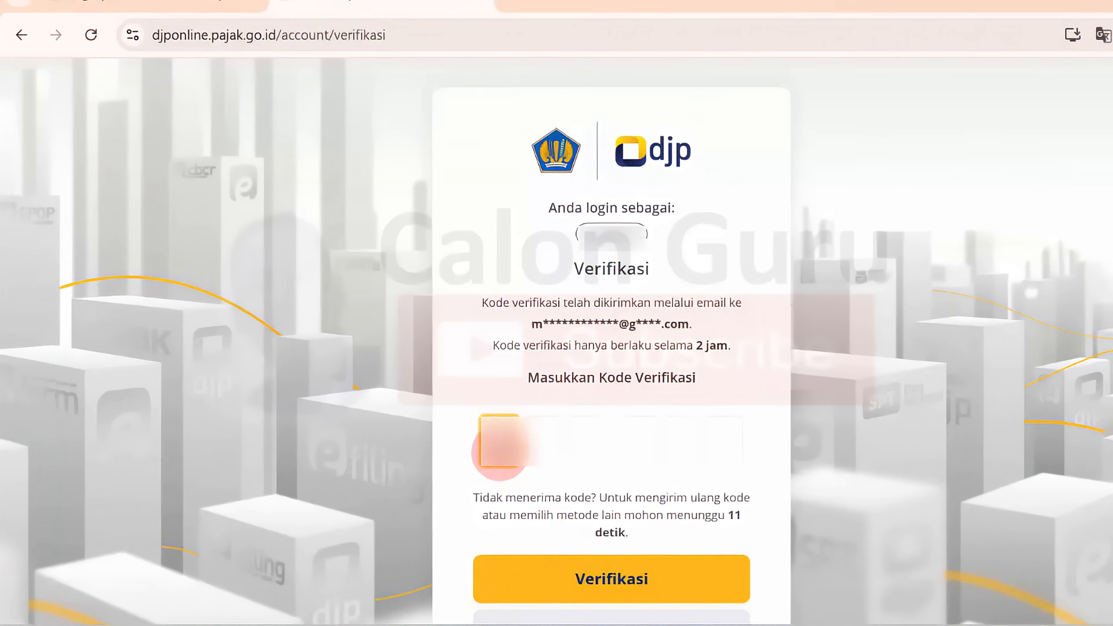
type("123")
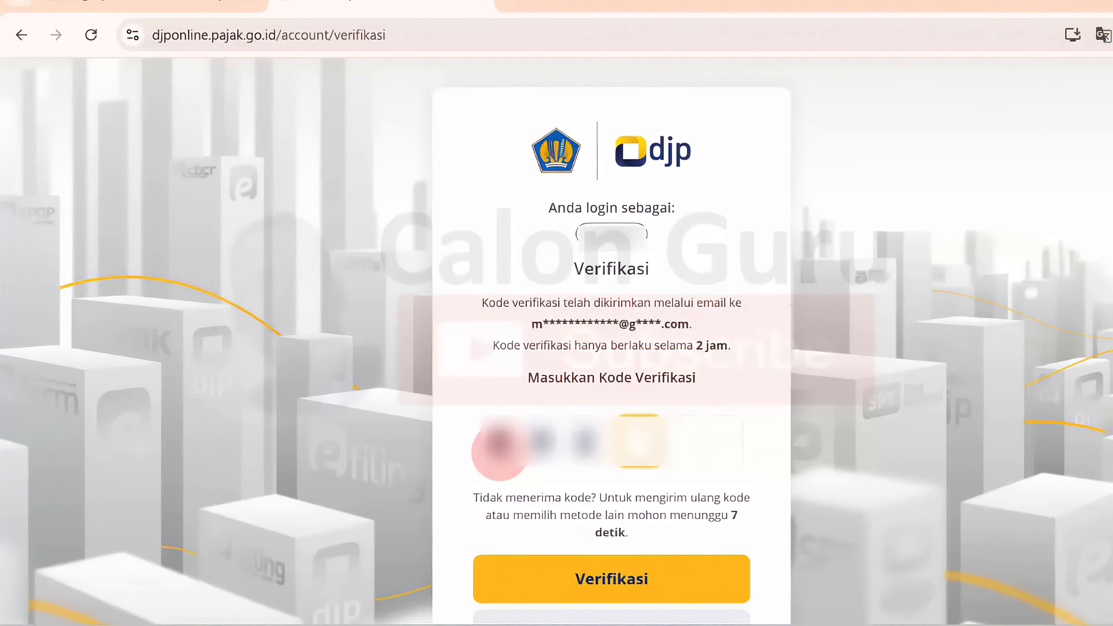
type("456")
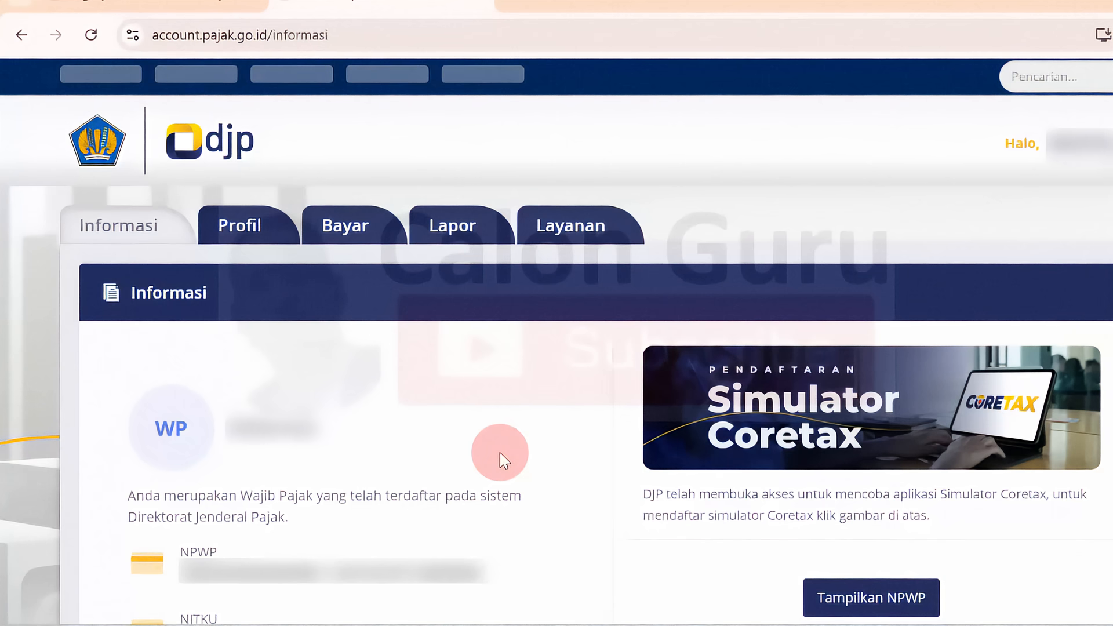
Step: Open e-Filing among the Lapor services and start creating a new SPT
left_click(464, 235)
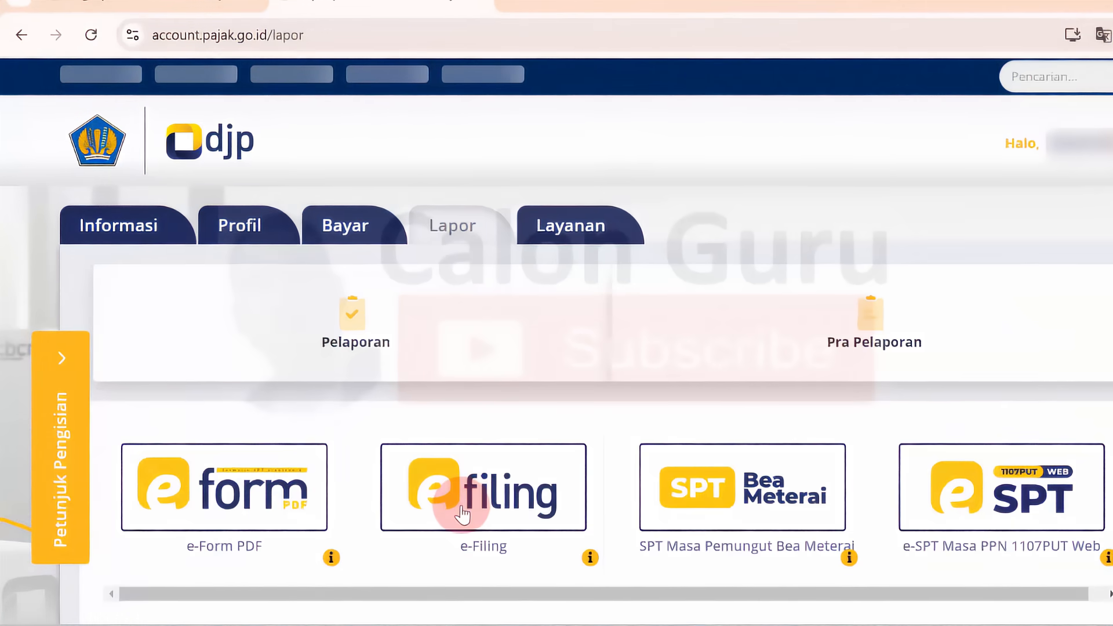
left_click(463, 513)
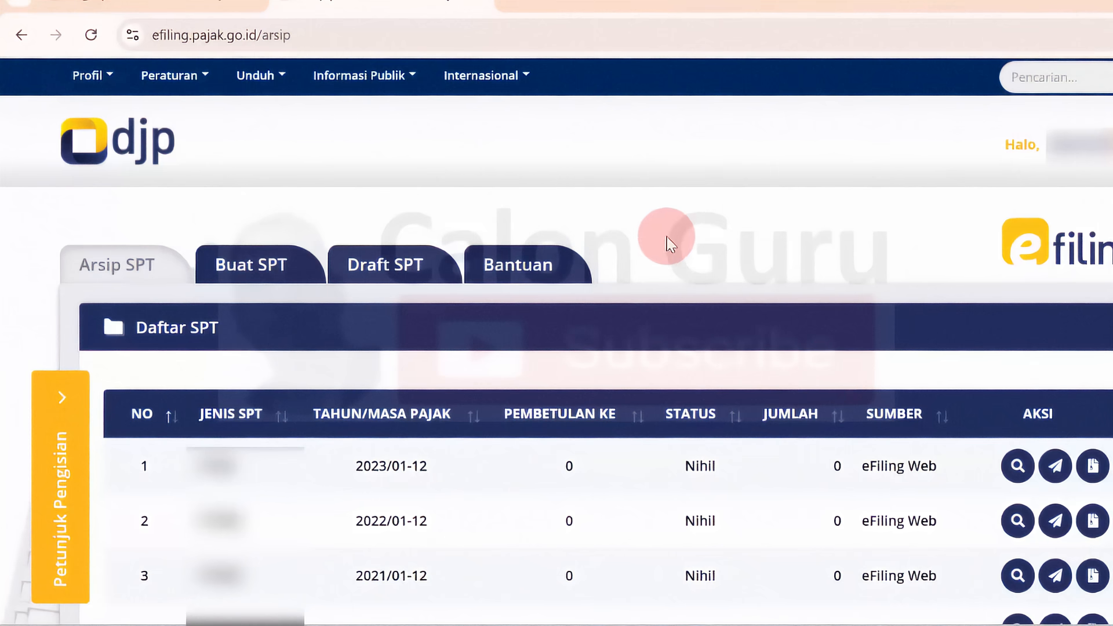
left_click(289, 268)
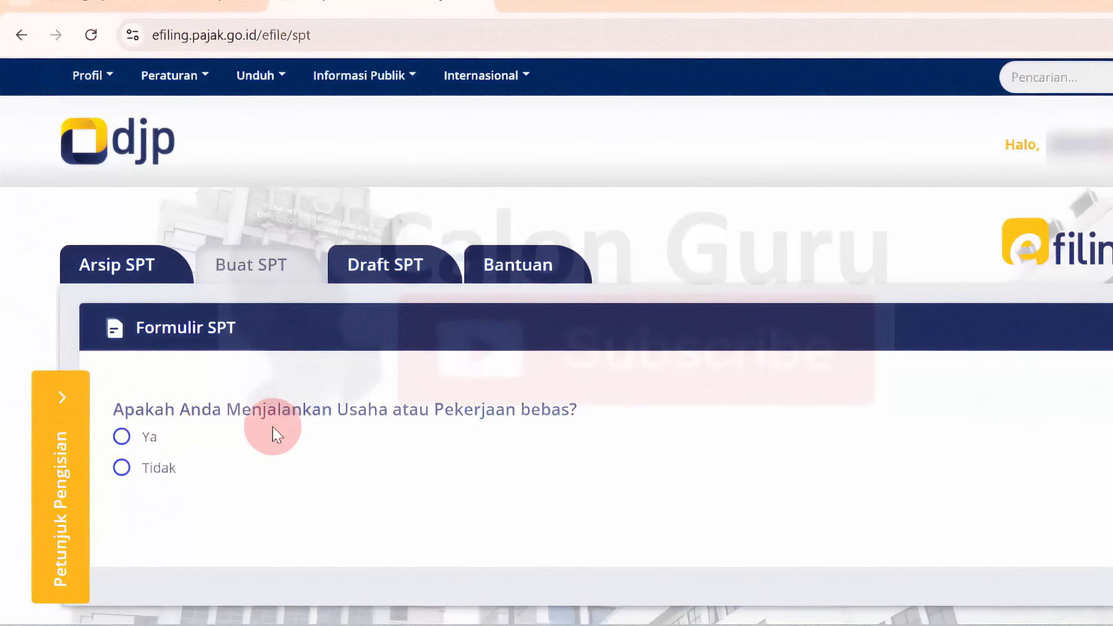
Step: Answer Tidak to the questions on running a business or freelance work and on separate tax obligations (MT/PH)
left_click(123, 469)
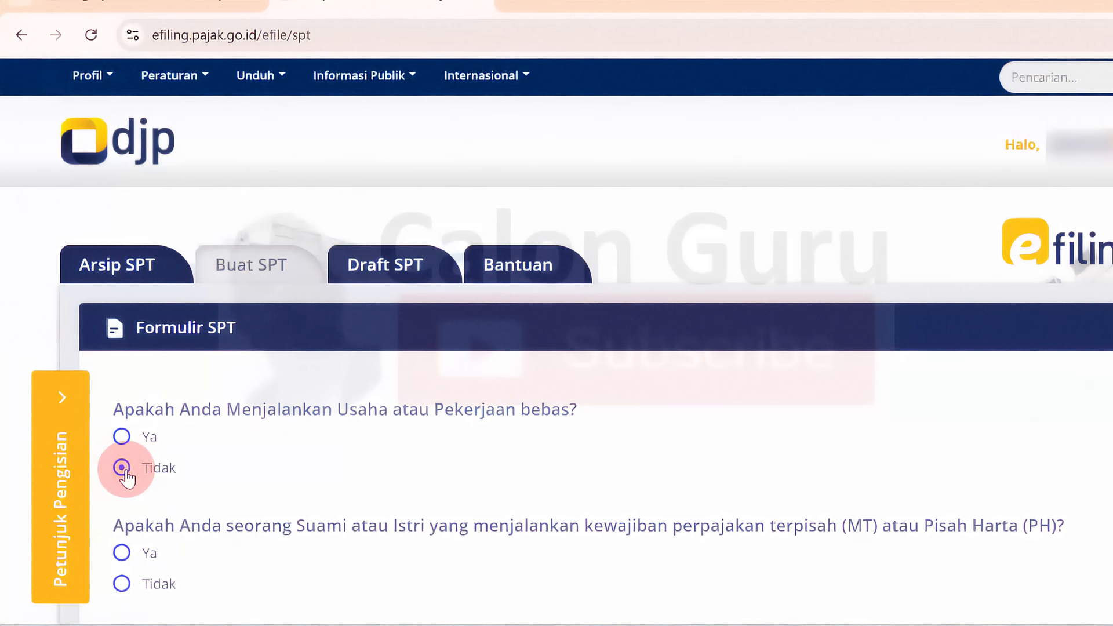
left_click(122, 584)
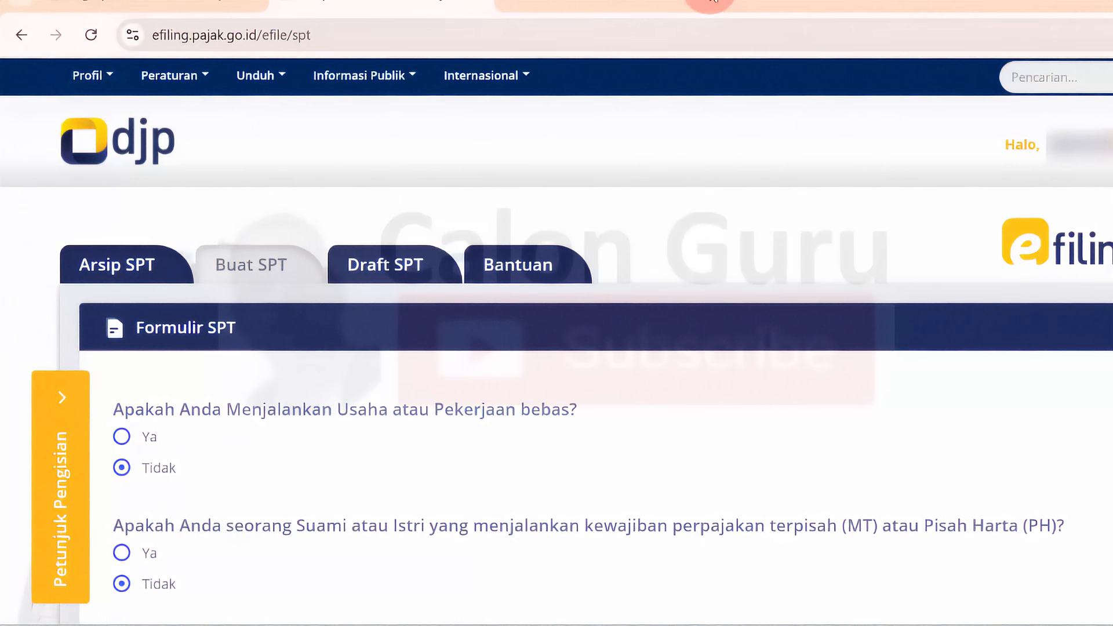
Step: Compare the forms offered by alternating between Tidak and Ya on the gross income under 60 million rupiah question
scroll(709, 2, "down", 3)
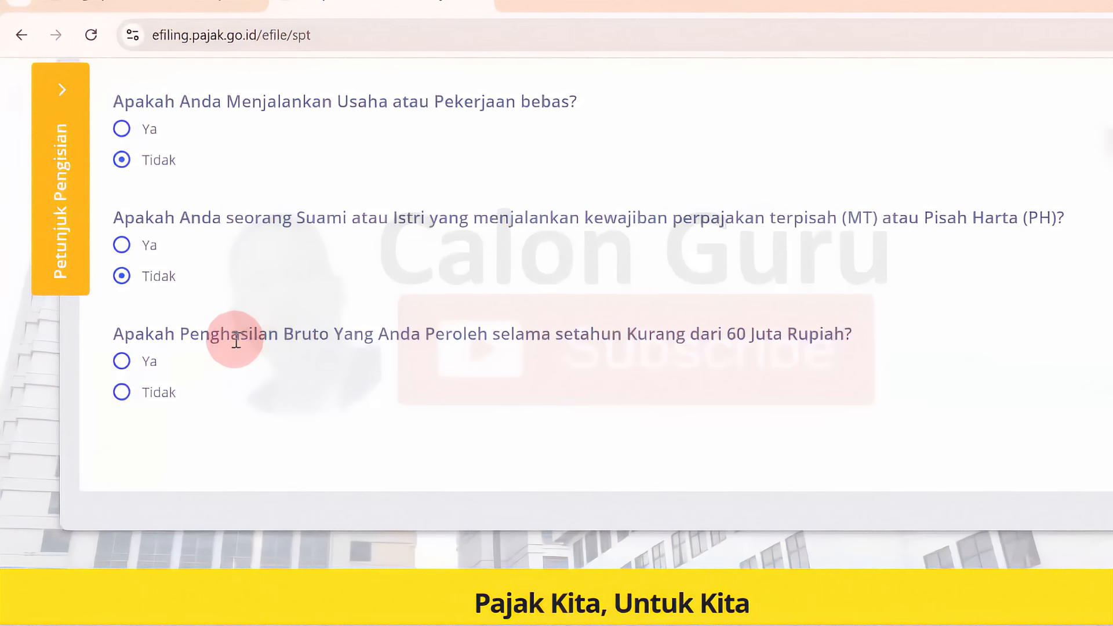
left_click_drag(236, 341, 783, 329)
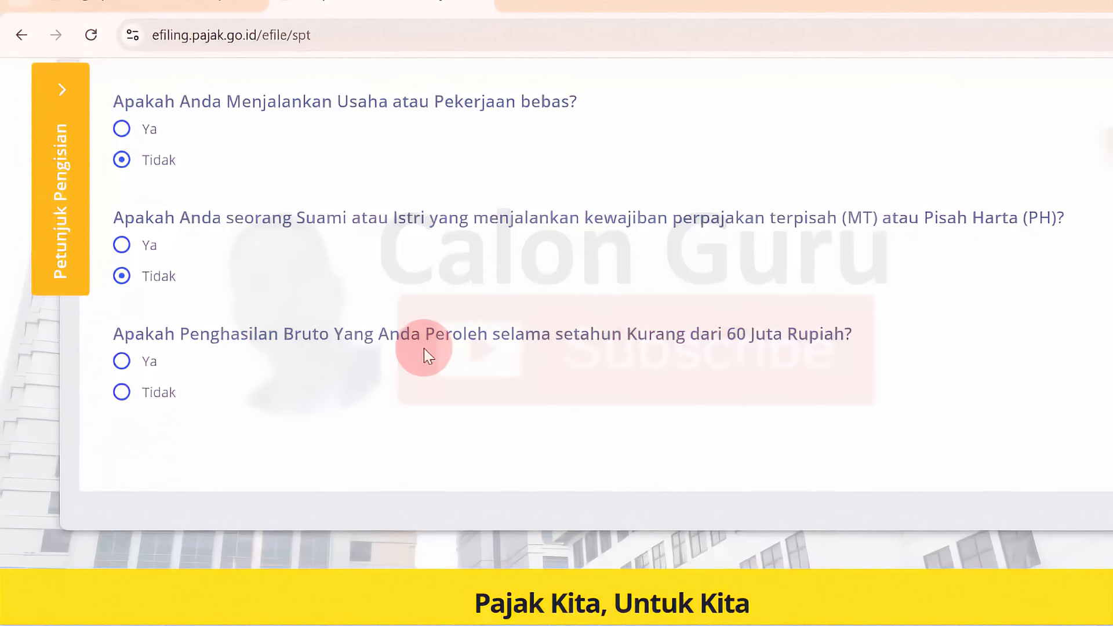
left_click(122, 393)
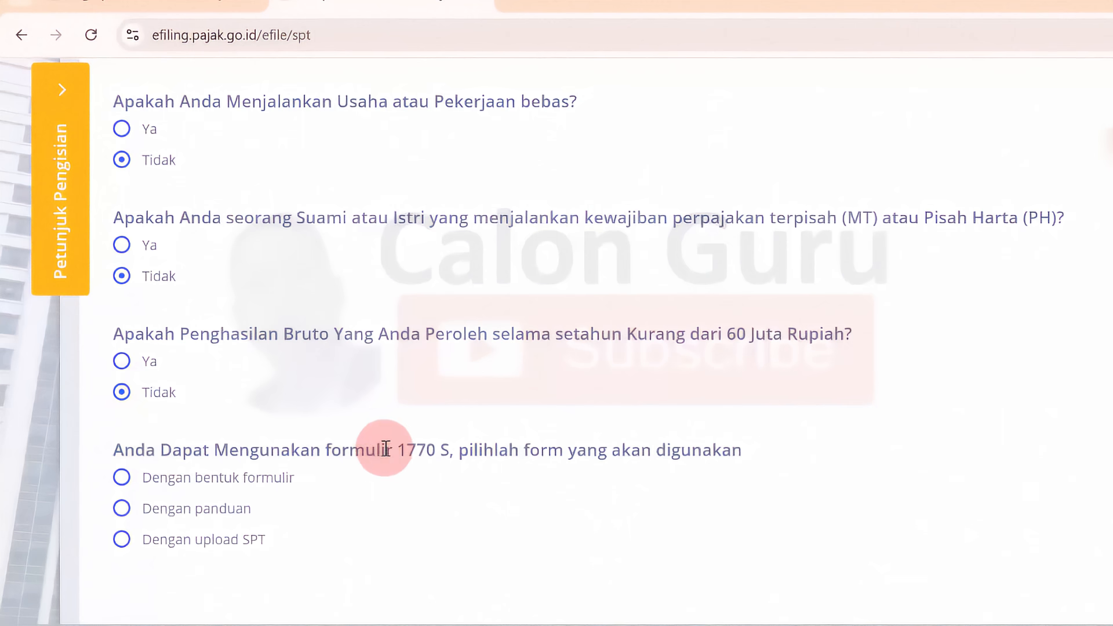
left_click_drag(398, 450, 441, 452)
left_click(442, 454)
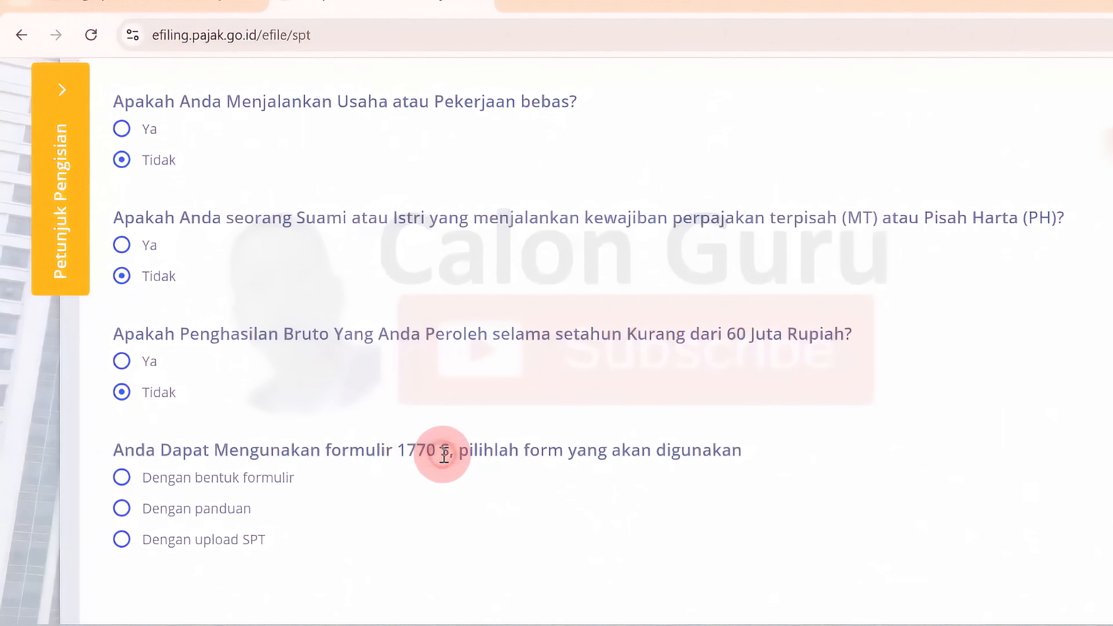
left_click(122, 362)
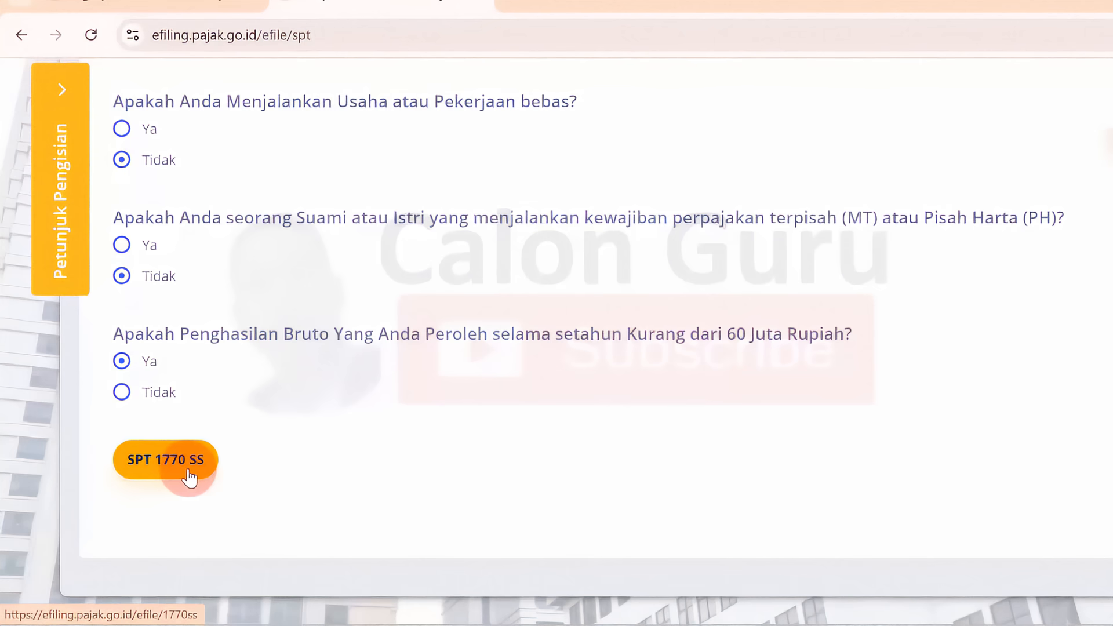
left_click(122, 393)
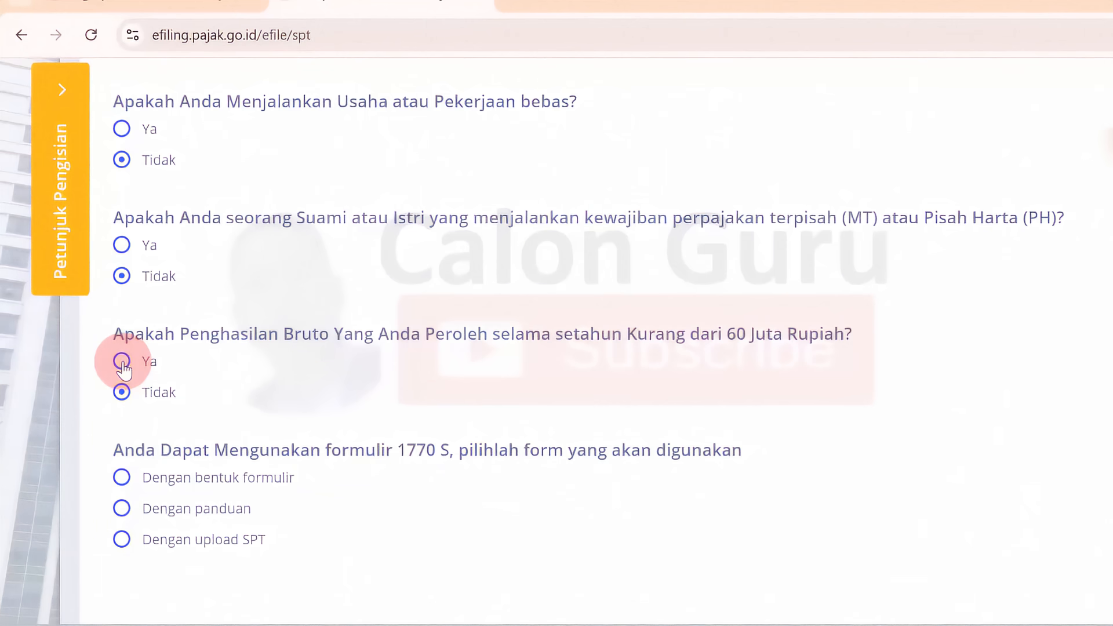
left_click(123, 365)
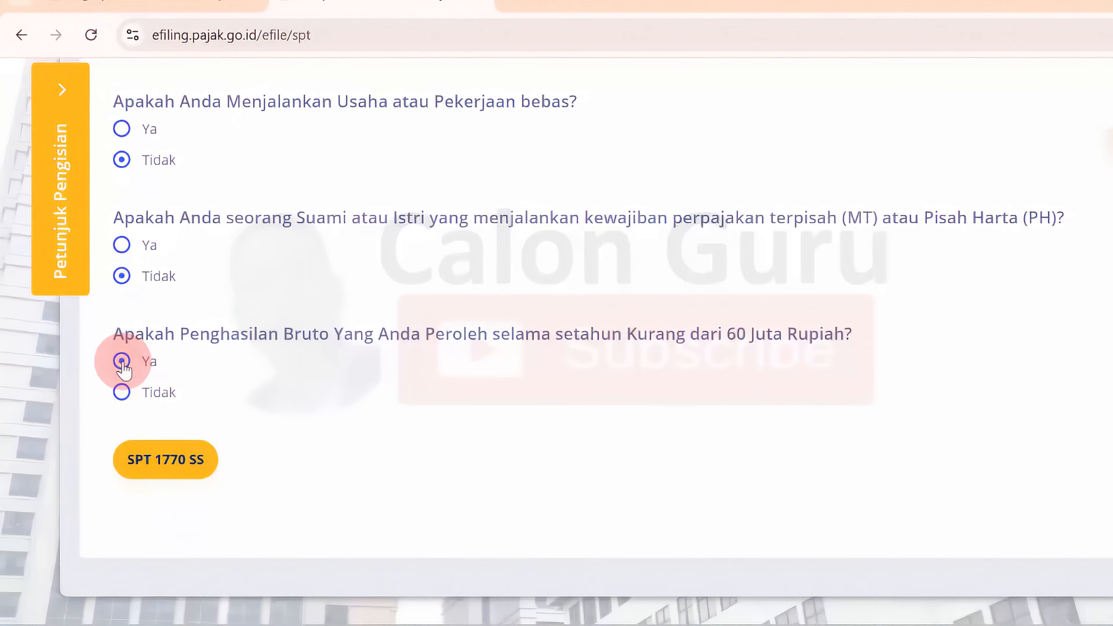
left_click(122, 392)
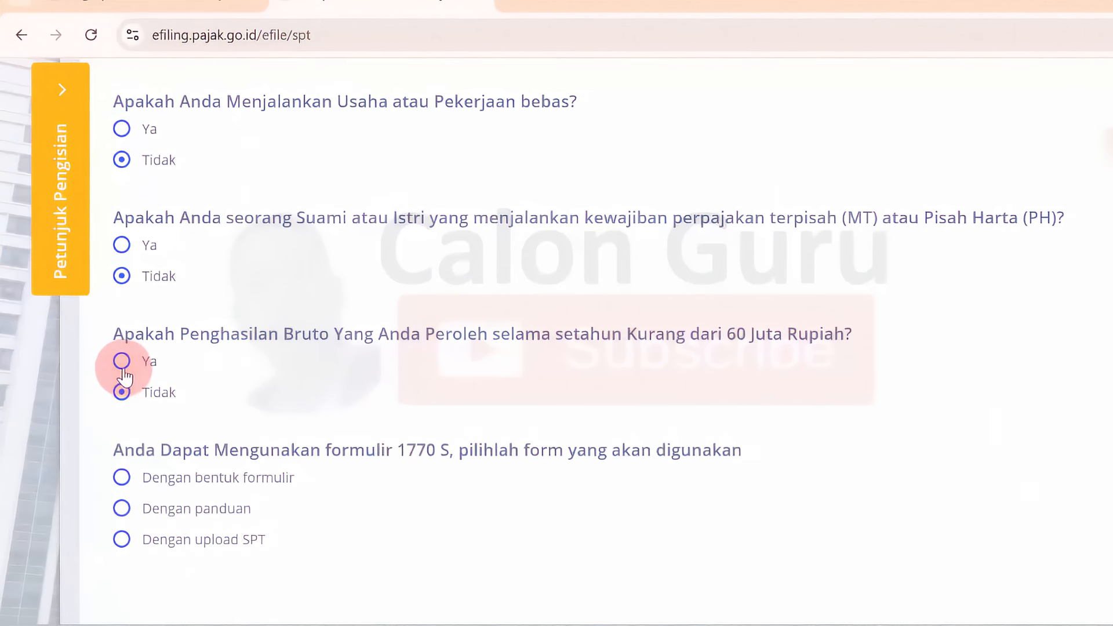
Step: Answer Ya to yearly gross income under 60 million rupiah and open the SPT 1770 SS form
left_click(123, 362)
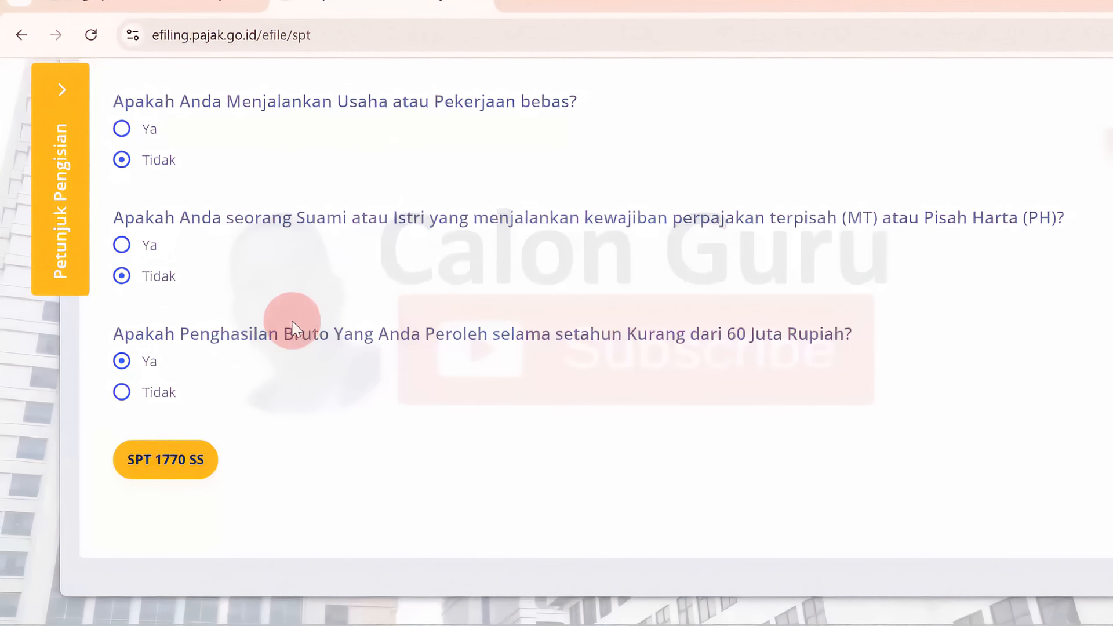
left_click(162, 464)
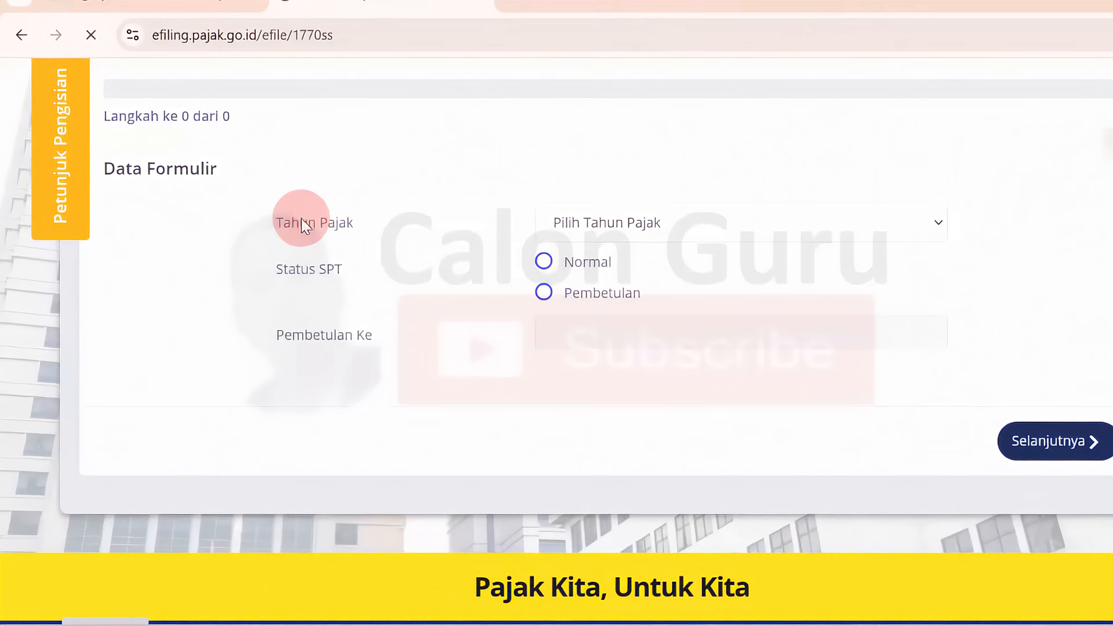
Step: Set the form's tax year (Tahun Pajak) to 2024
left_click(815, 226)
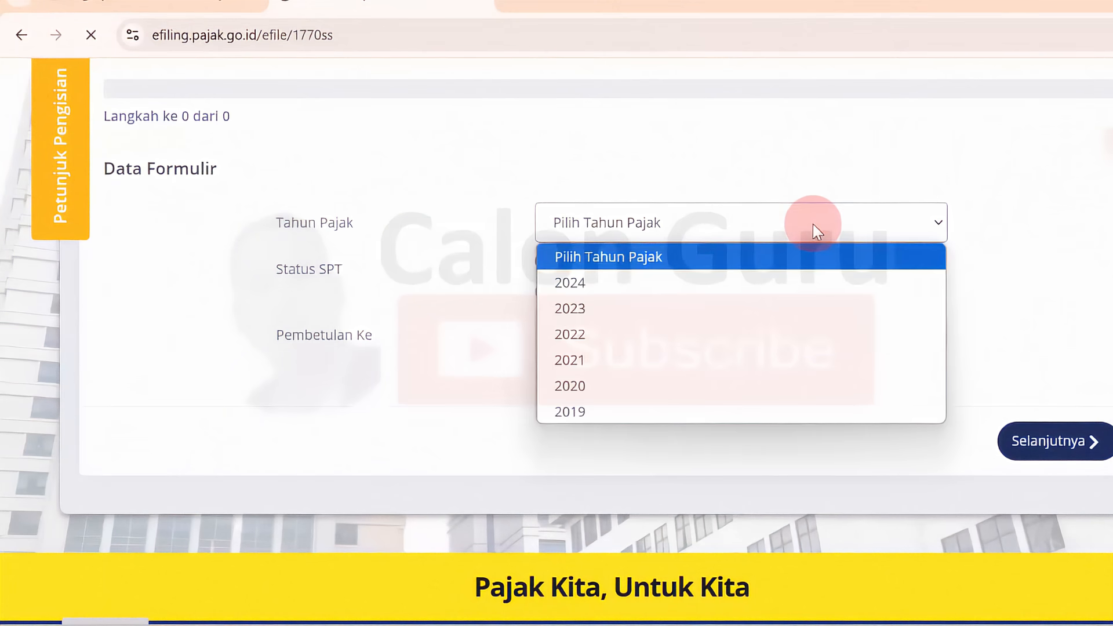
left_click(623, 284)
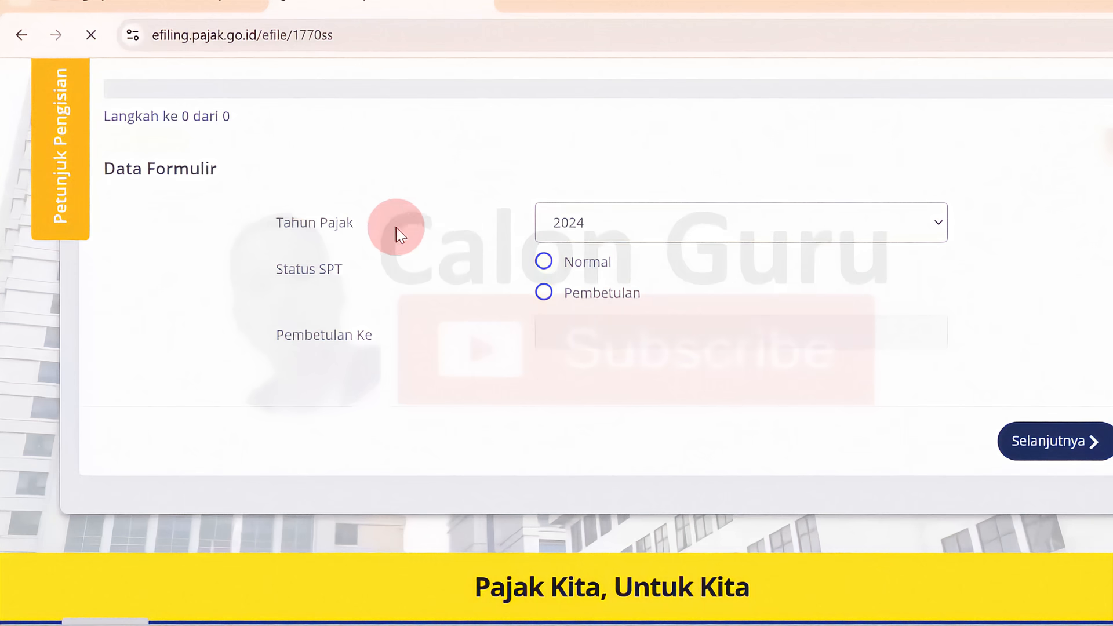
Step: Try both Status SPT options, Normal and Pembetulan, finishing with Pembetulan selected
left_click(543, 262)
left_click(543, 290)
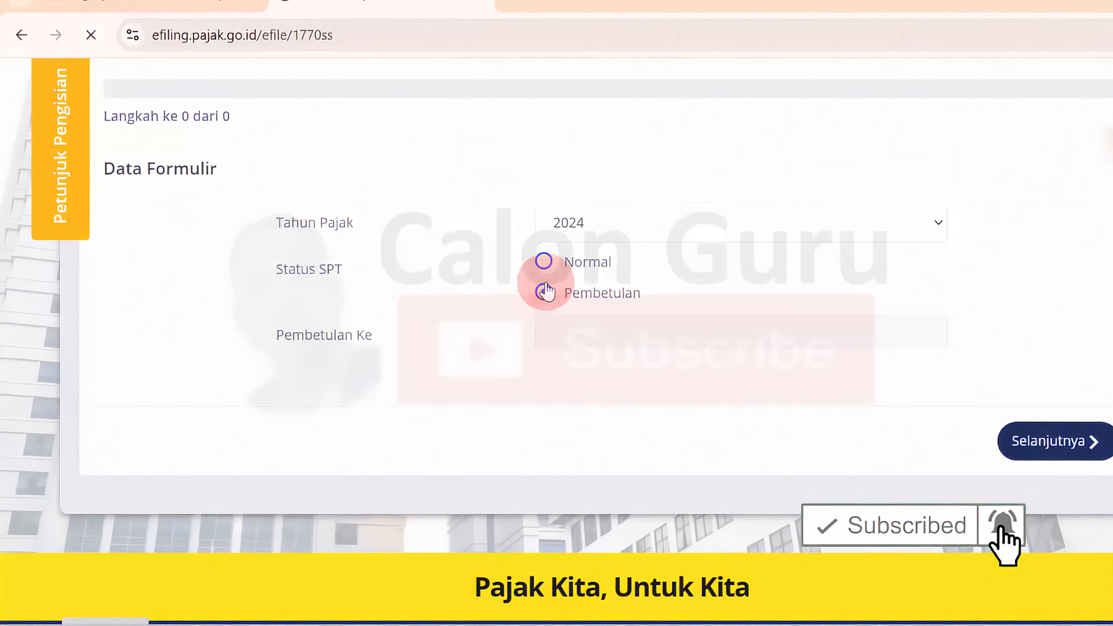
left_click(544, 264)
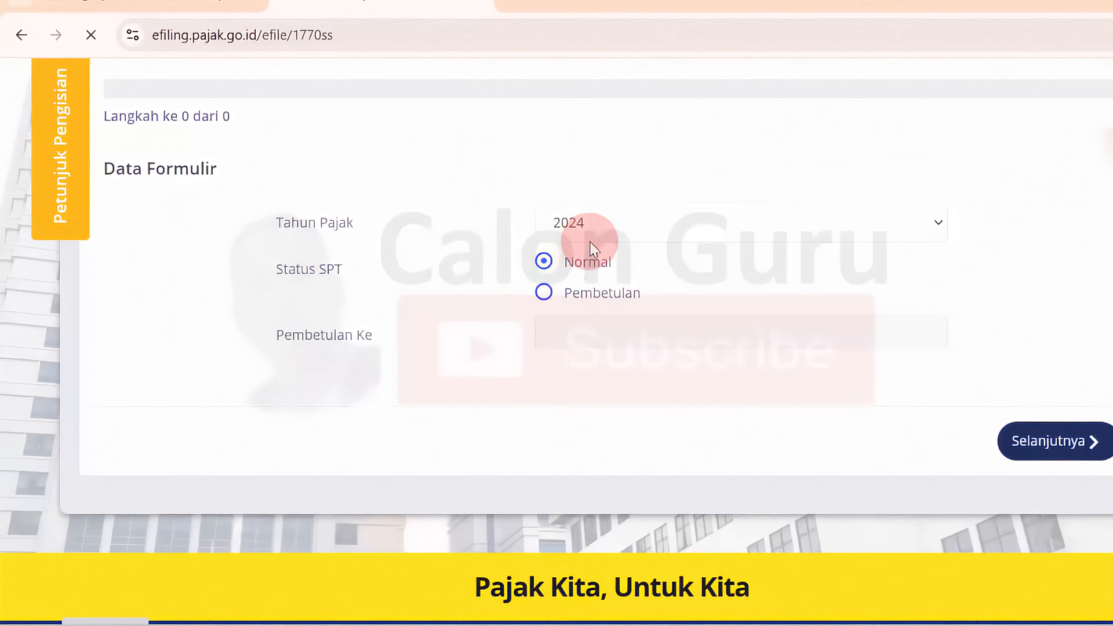
left_click(544, 289)
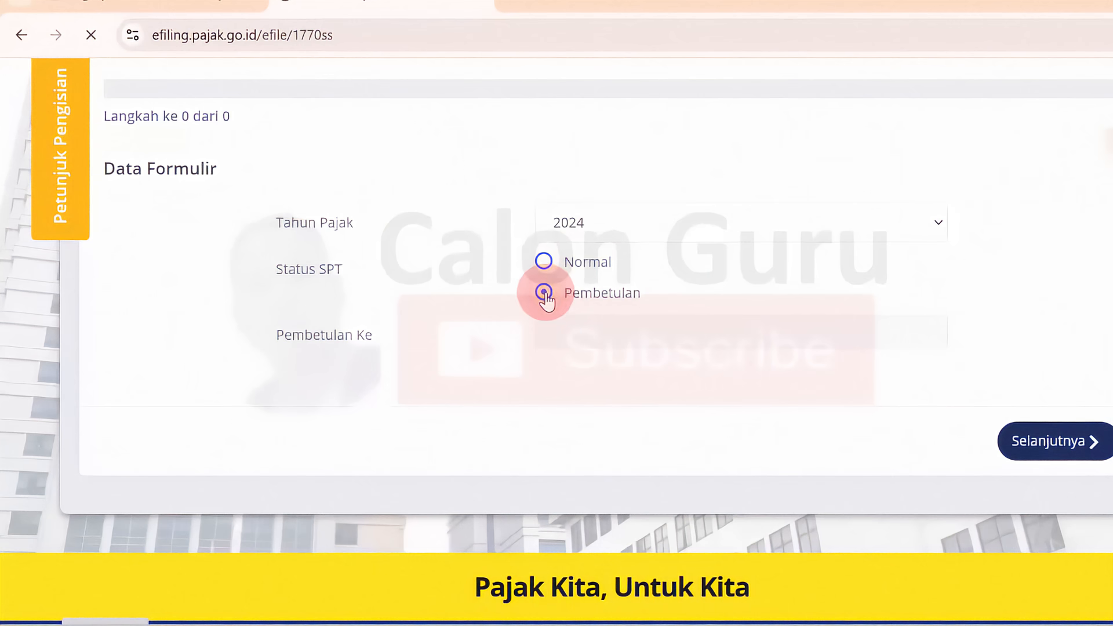
left_click(544, 262)
left_click(546, 293)
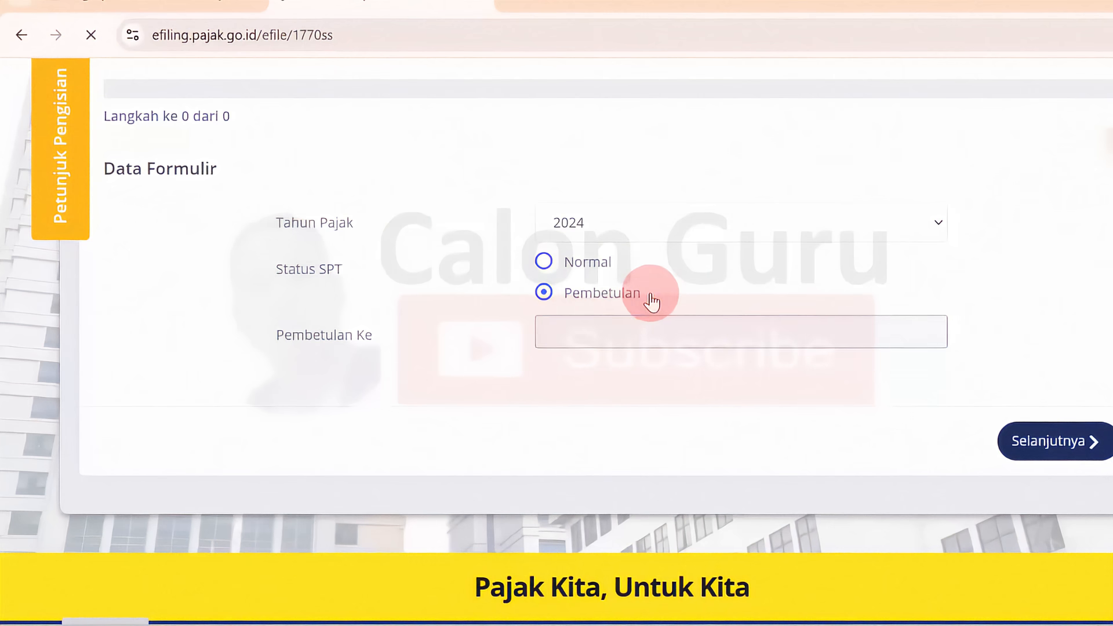
Step: Set Status SPT to Normal and continue to the Isi SPT page of the form
left_click(544, 262)
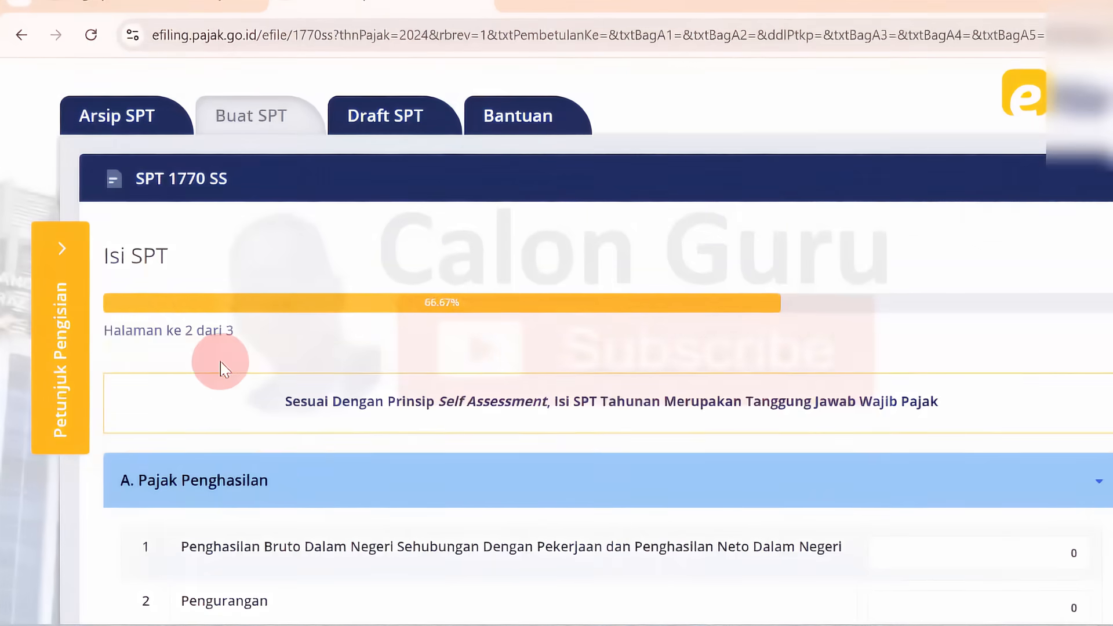
Step: Examine the Isi SPT page and its section A. Pajak Penghasilan, especially row 1 on domestic gross income from employment
left_click_drag(121, 330, 192, 331)
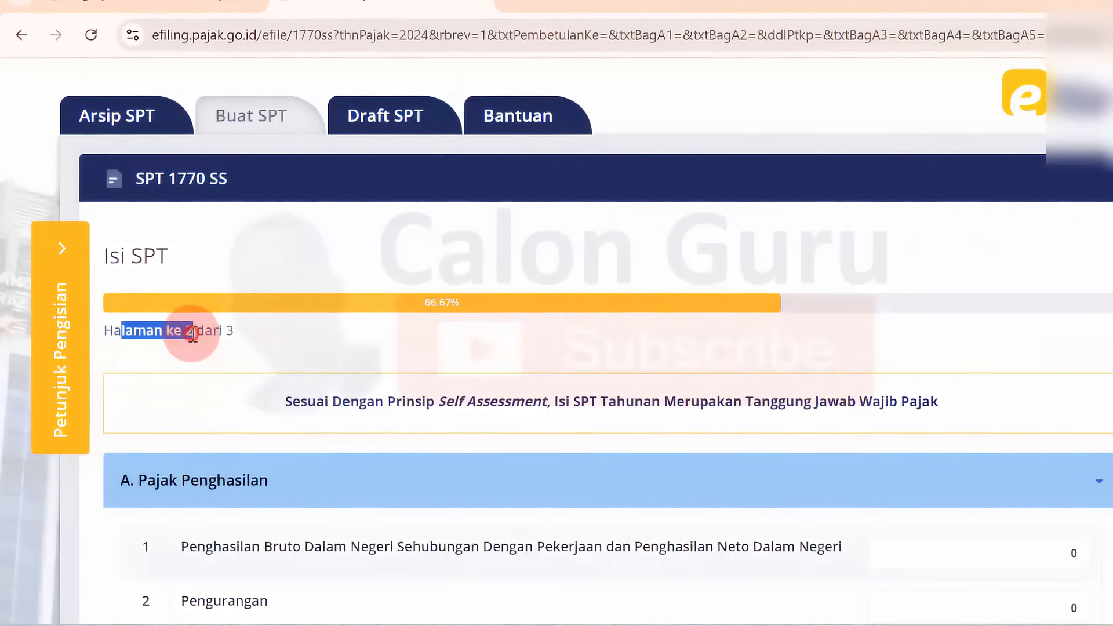
left_click(191, 331)
scroll(557, 347, "down", 5)
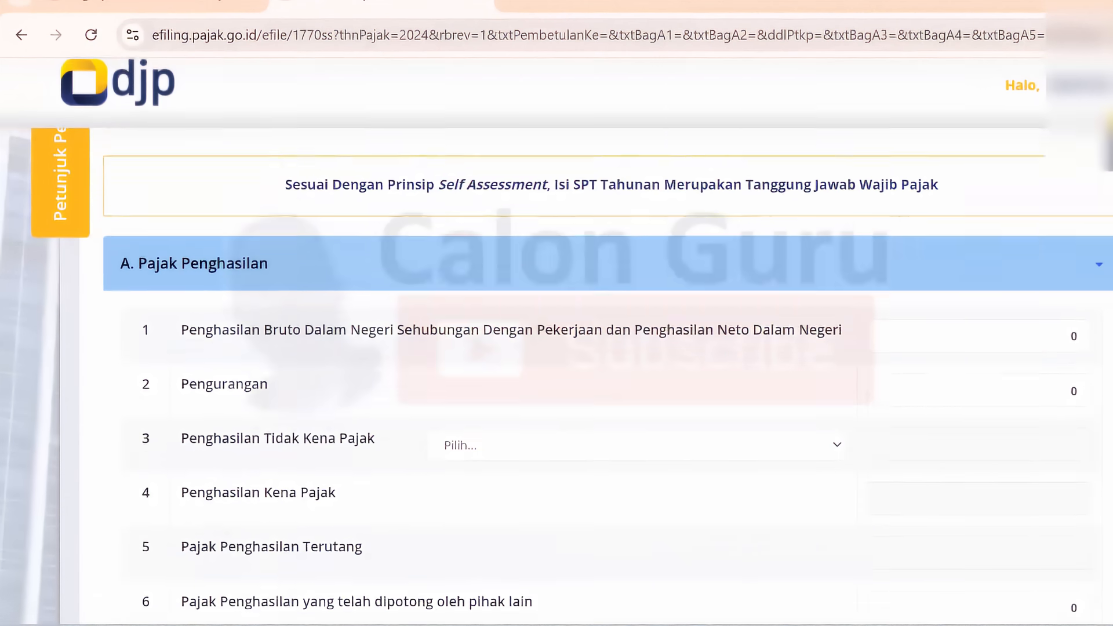
scroll(557, 386, "up", 1)
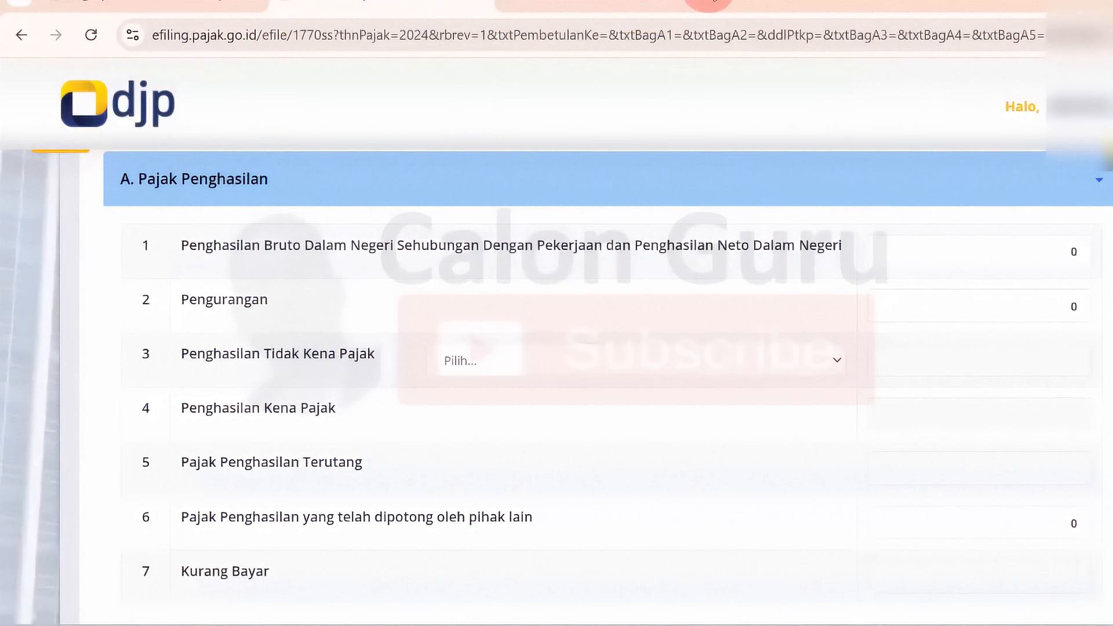
scroll(493, 214, "down", 1)
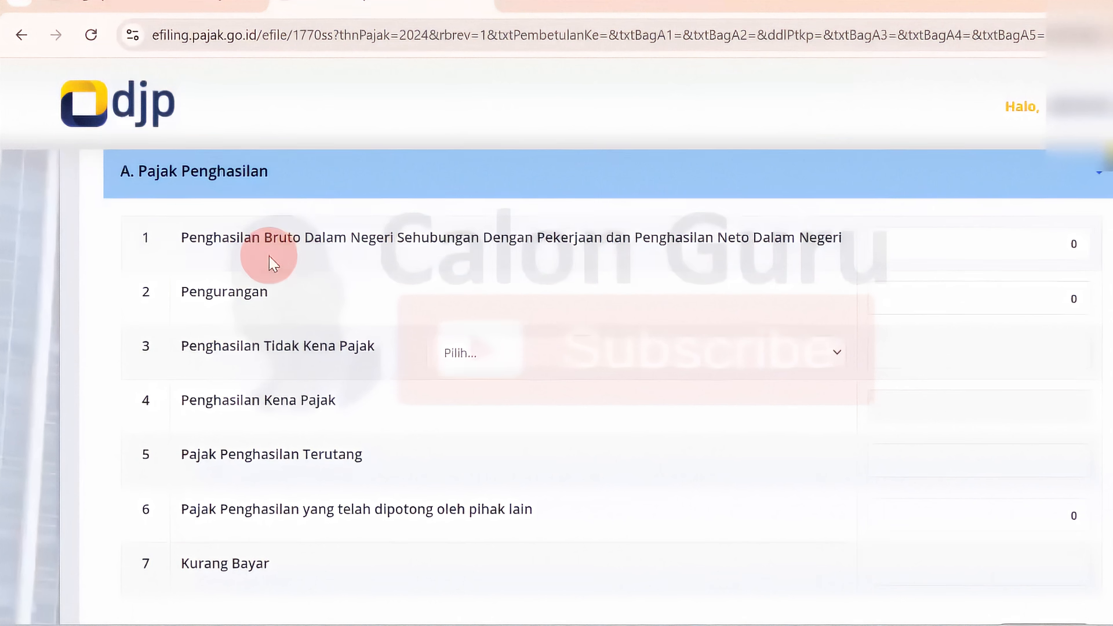
left_click(235, 234)
left_click_drag(304, 234, 507, 251)
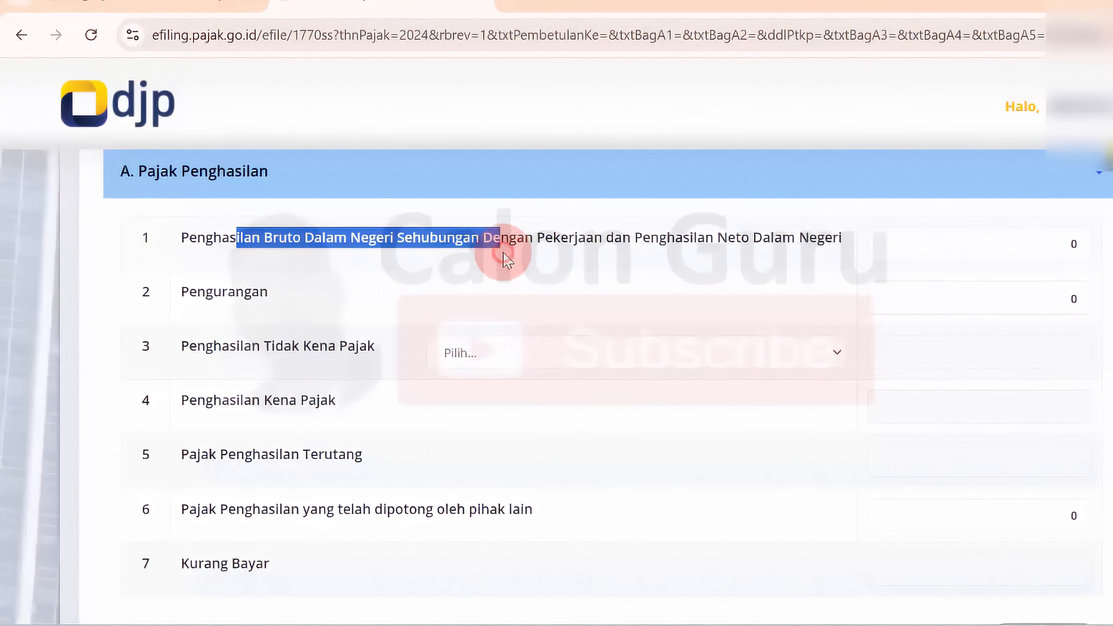
left_click(508, 251)
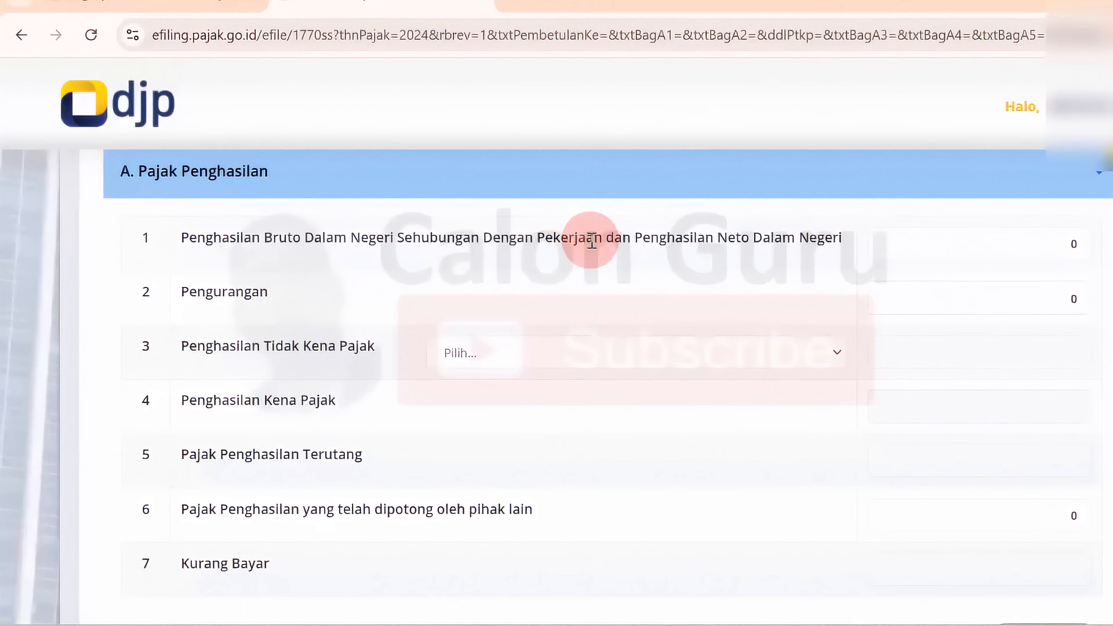